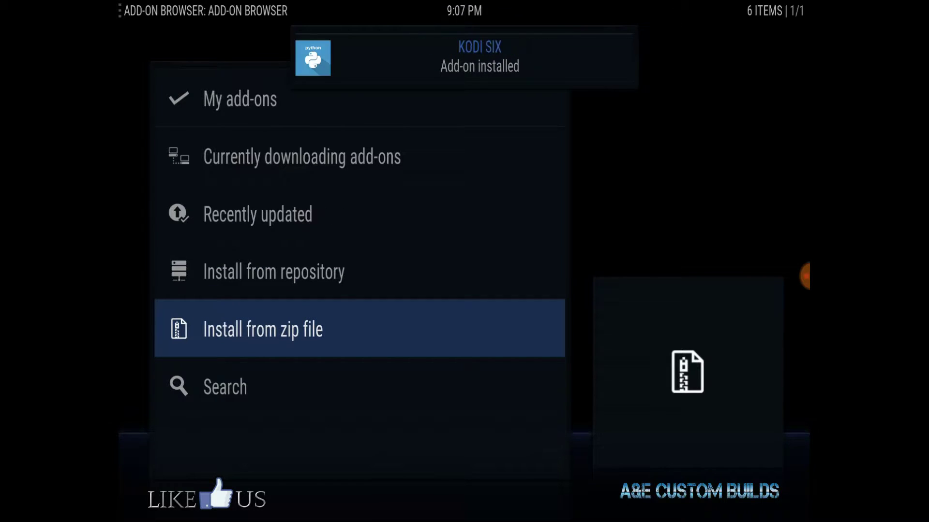
From My add-ons, open the Internet Archive Game Launcher settings at External Launchers
key("Up")
key("Up")
key("Up")
key("Up")
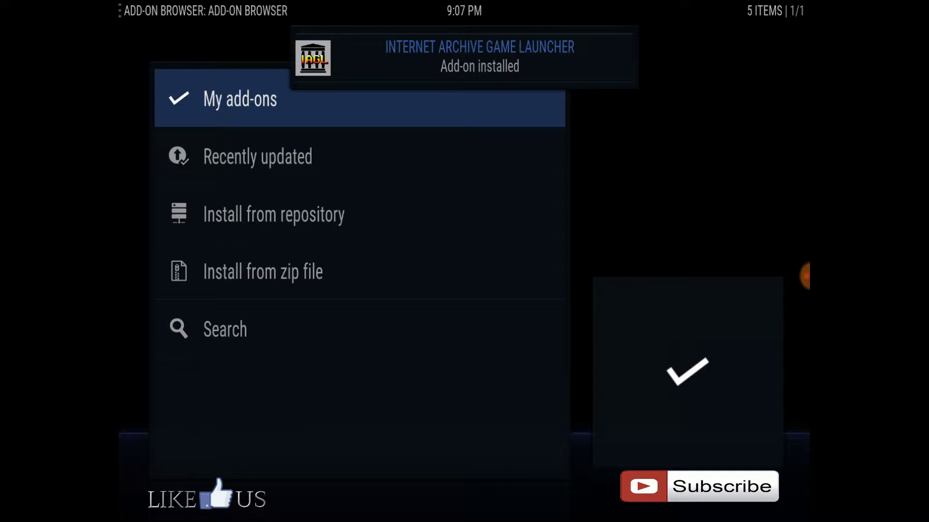
key("Return")
key("Return")
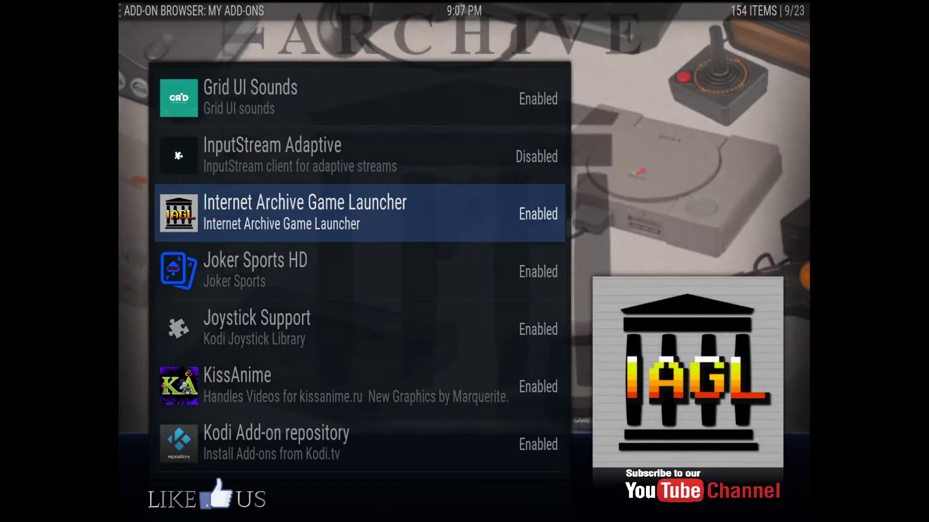
key("c")
key("Up")
key("Up")
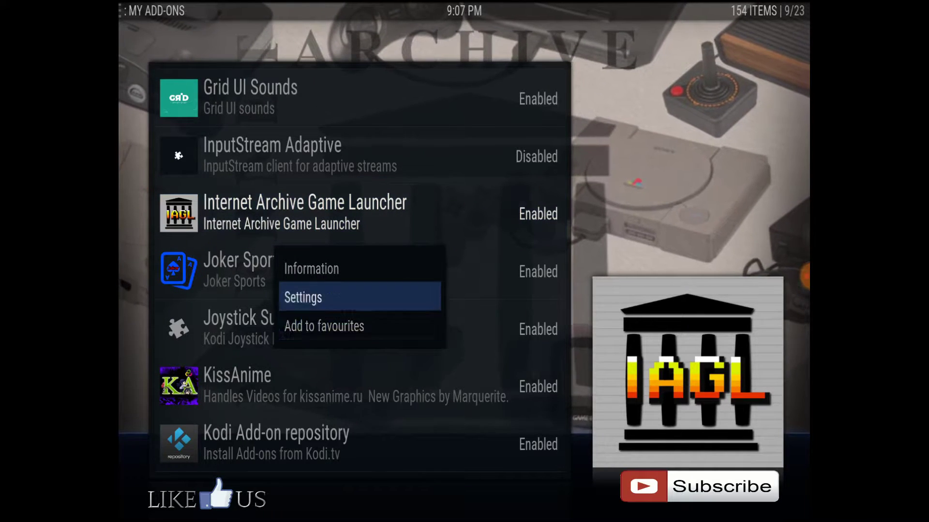
key("Return")
key("Return")
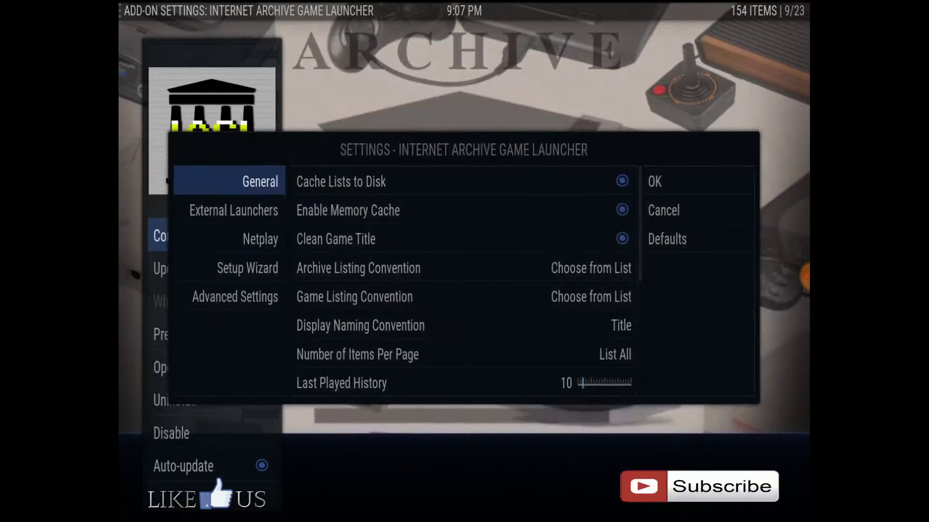
key("Down")
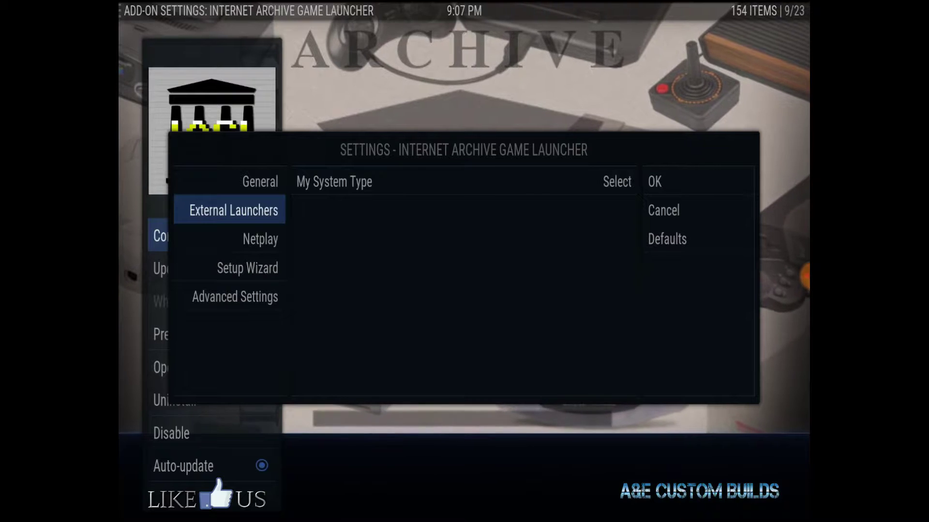
Set My System Type to Android and start browsing for the RetroArch System Folder
key("Right")
key("Return")
key("Down")
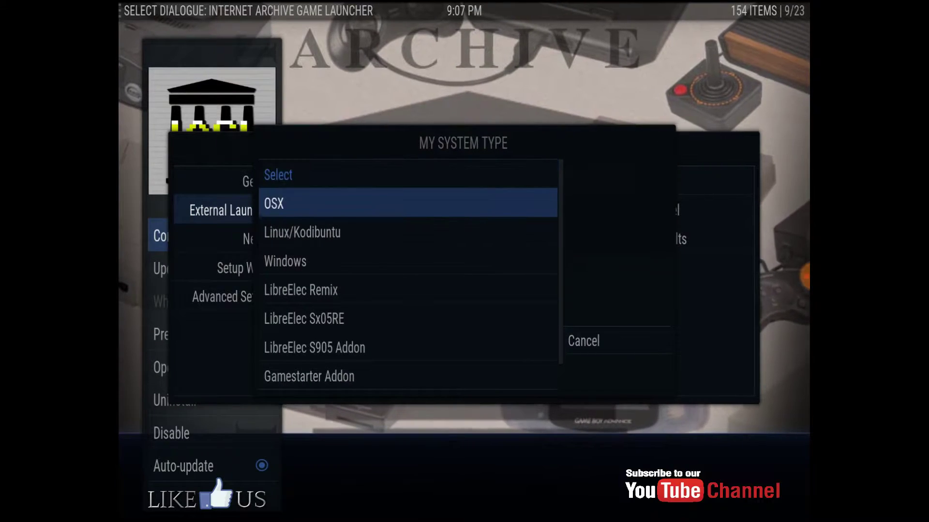
key("Up")
key("Up")
key("Up")
key("Down")
key("Return")
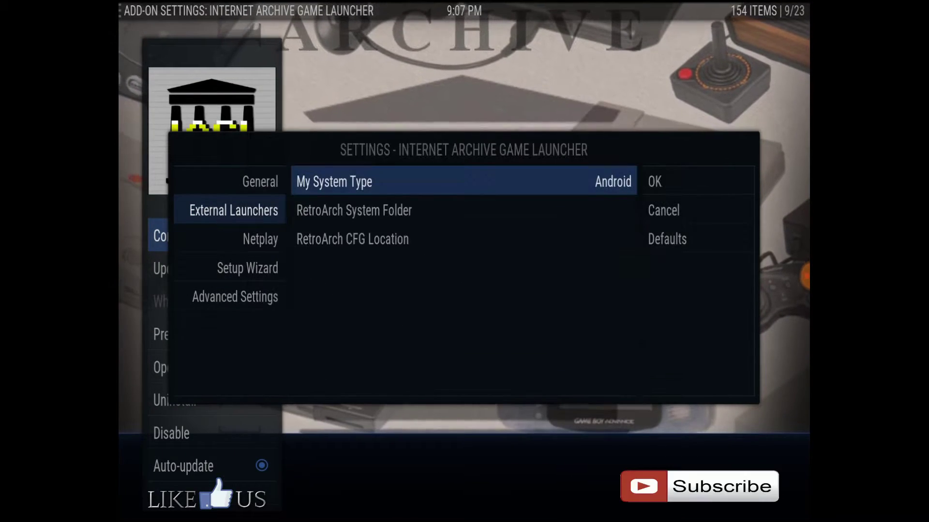
key("Down")
key("Return")
key("Down")
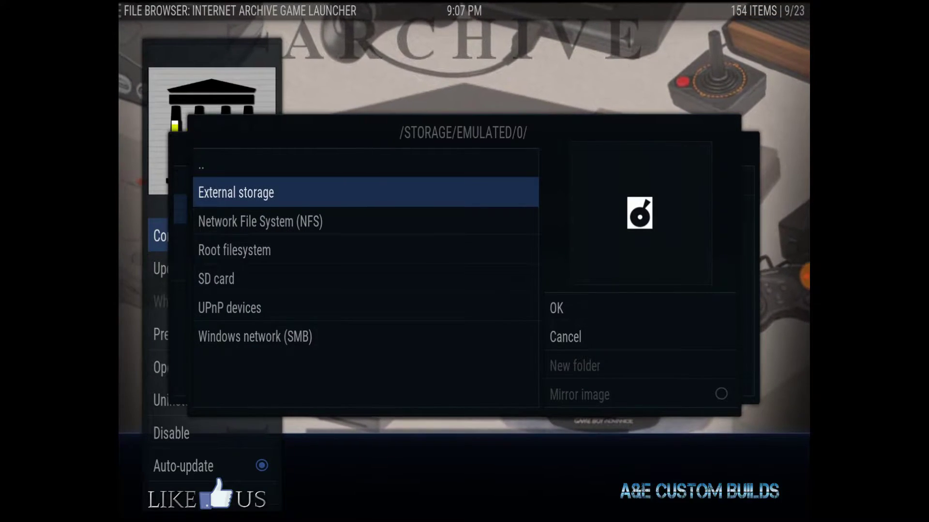
Set the RetroArch System Folder to External storage/Android/obb/com.retroarch
key("Return")
key("Down")
key("Down")
key("Down")
key("Down")
key("Down")
key("Down")
key("Down")
key("Down")
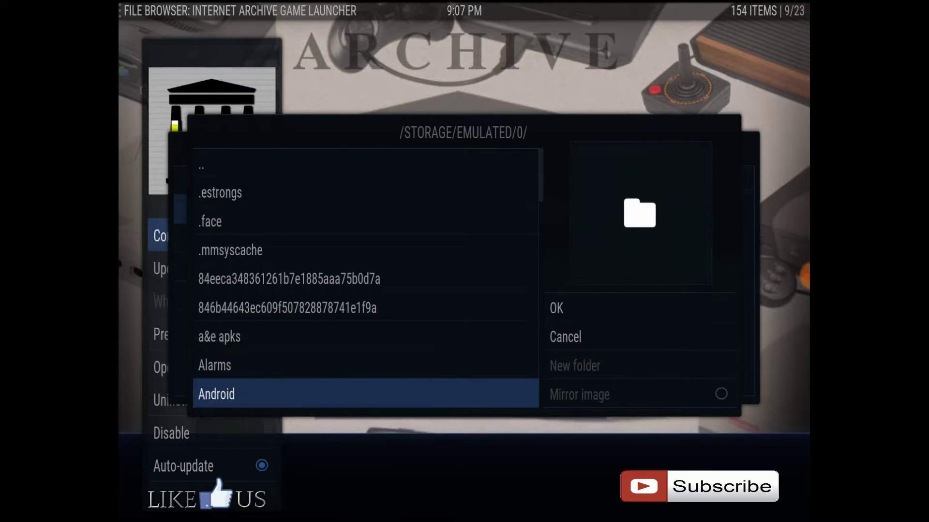
key("Return")
key("Down")
key("Down")
key("Down")
key("Return")
key("Down")
key("Down")
key("Down")
key("Down")
key("Down")
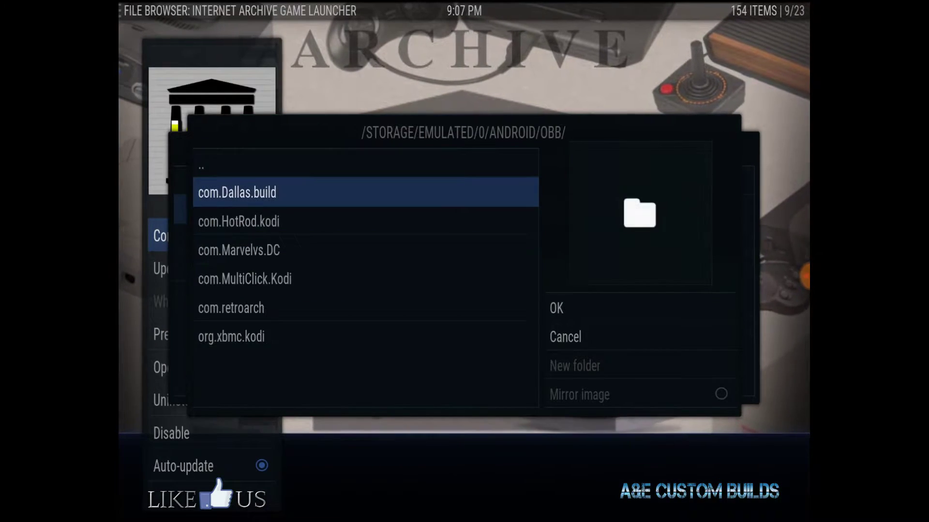
key("Return")
key("Right")
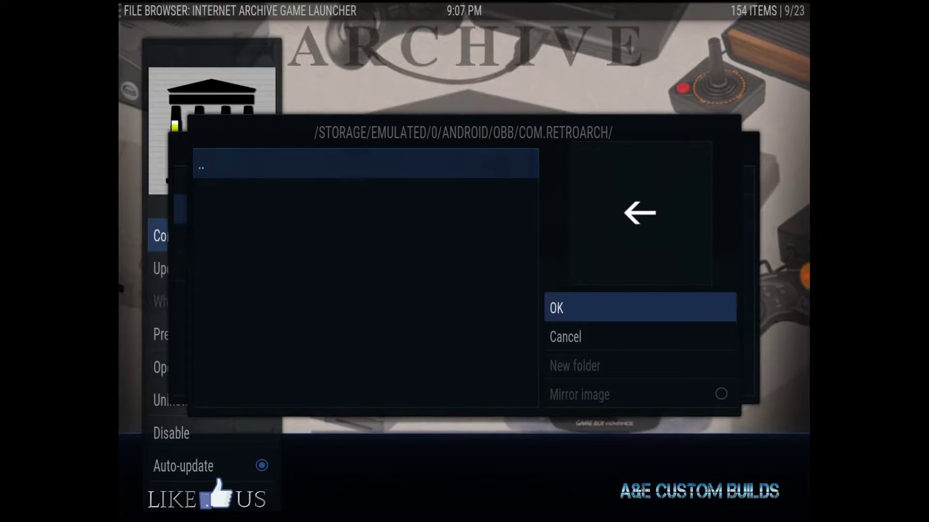
key("Return")
Start browsing for the RetroArch CFG Location in External storage/Android/data
key("Down")
key("Return")
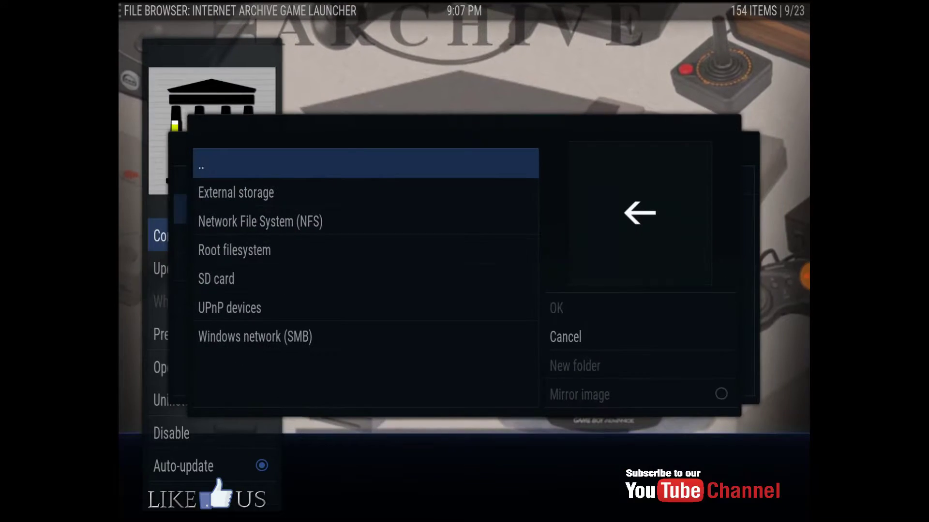
key("Down")
key("Down")
key("Up")
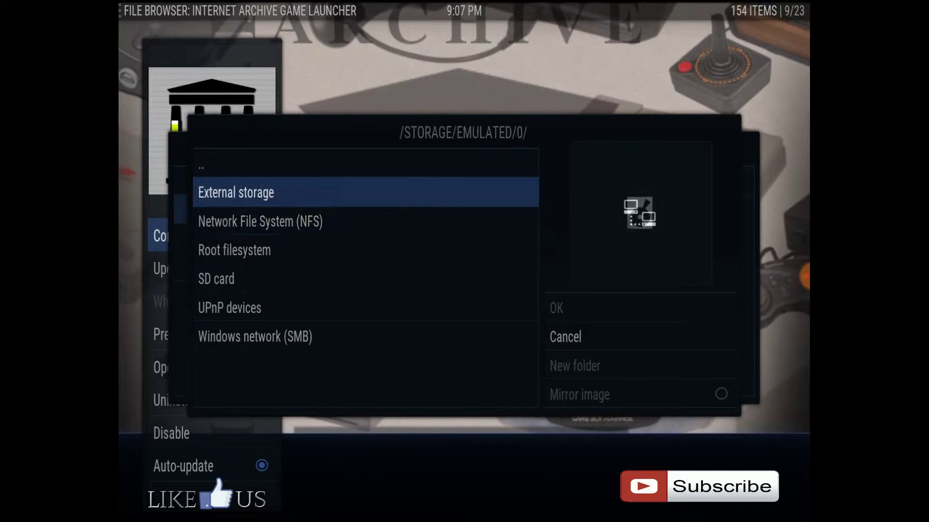
key("Return")
key("Down")
key("Down")
key("Down")
key("Down")
key("Down")
key("Down")
key("Down")
key("Down")
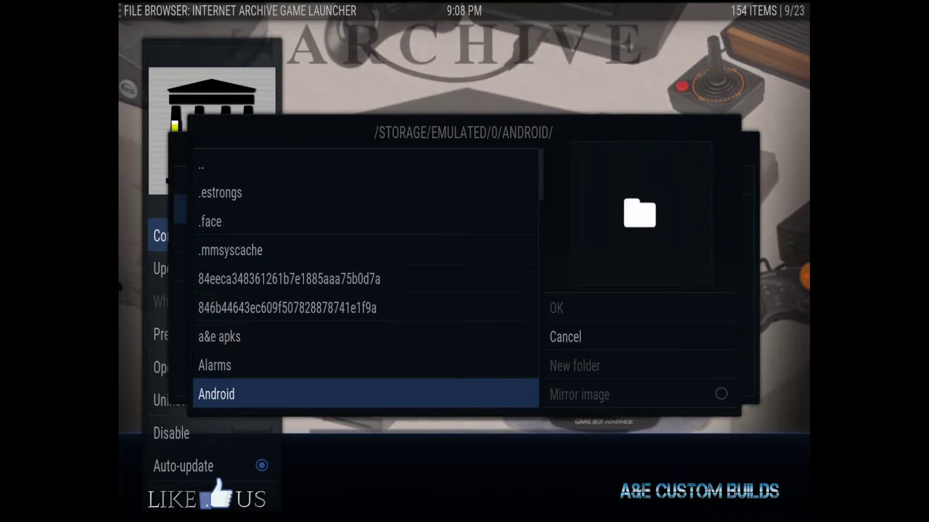
key("Return")
key("Down")
key("Return")
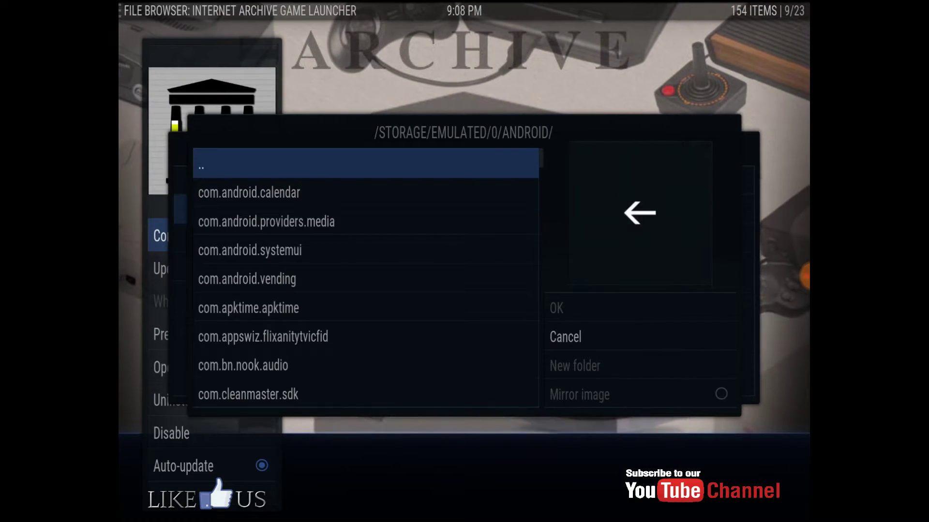
Pick com.retroarch/files/retroarch-core-options.cfg as the RetroArch CFG Location
key("Down")
key("Down")
key("Down")
key("Down")
key("Down")
key("Down")
key("Down")
key("Down")
key("Down")
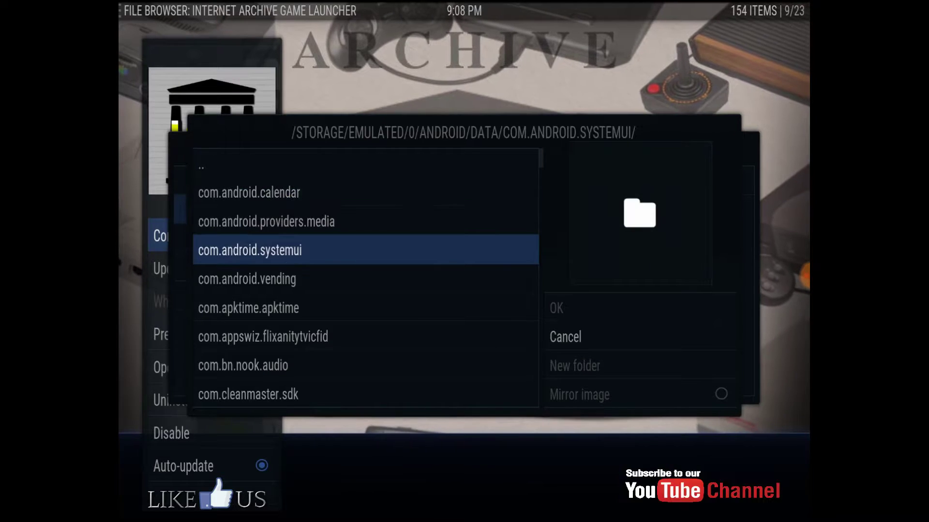
key("Down")
key("Down")
key("Down")
key("Down")
key("Down")
key("Down")
key("Down")
key("Down")
key("Down")
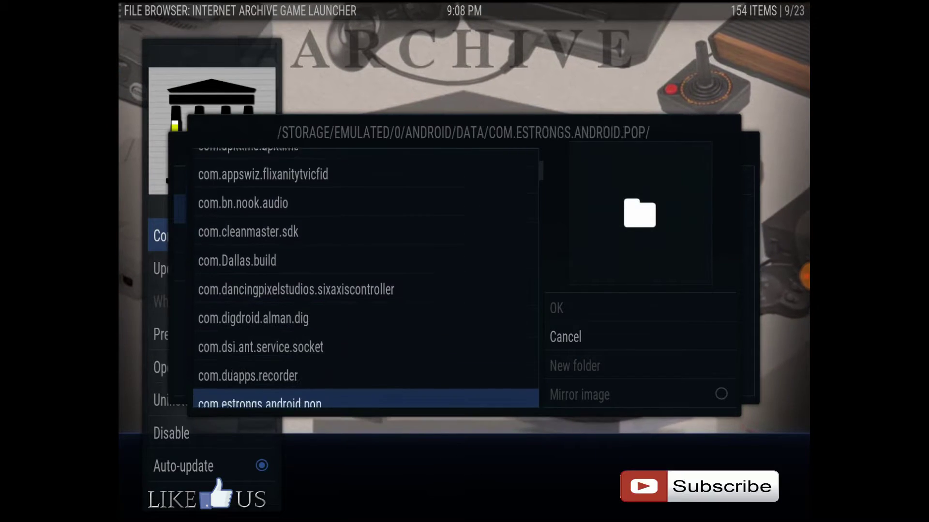
key("Down")
key("Down")
key("Down")
key("Down")
key("Down")
key("Down")
key("Down")
key("Down")
key("Down")
key("Down")
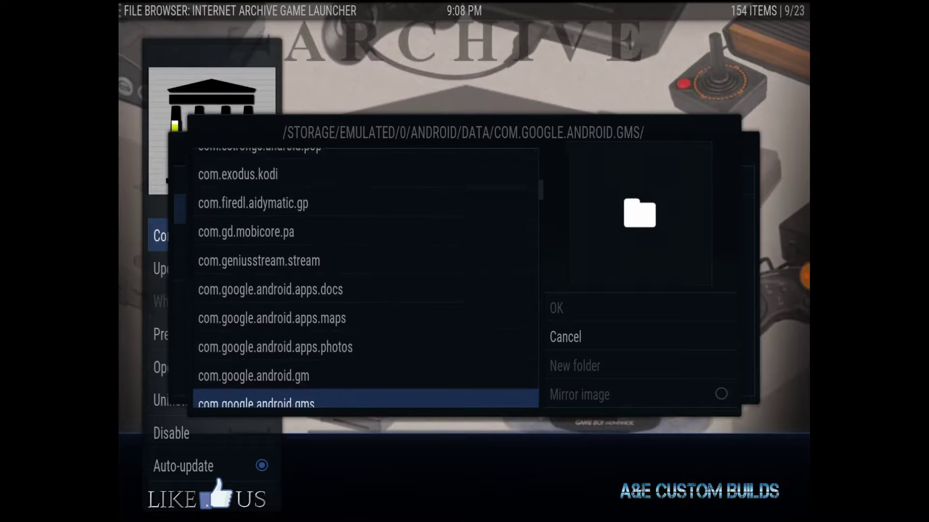
key("Down")
key("Down")
key("Down")
key("Down")
key("Down")
key("Down")
key("Down")
key("Down")
key("Down")
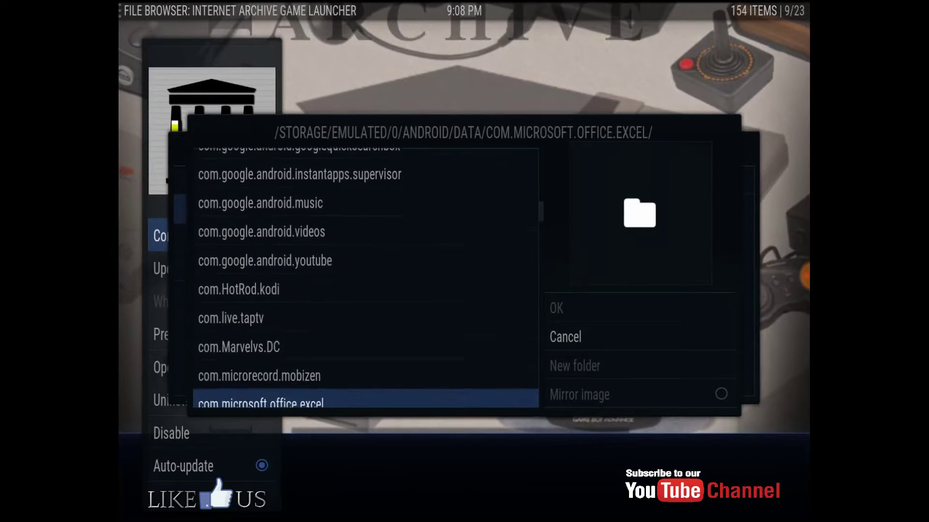
key("Down")
key("Down")
key("Down")
key("Down")
key("Down")
key("Down")
key("Down")
key("Down")
key("Down")
key("Down")
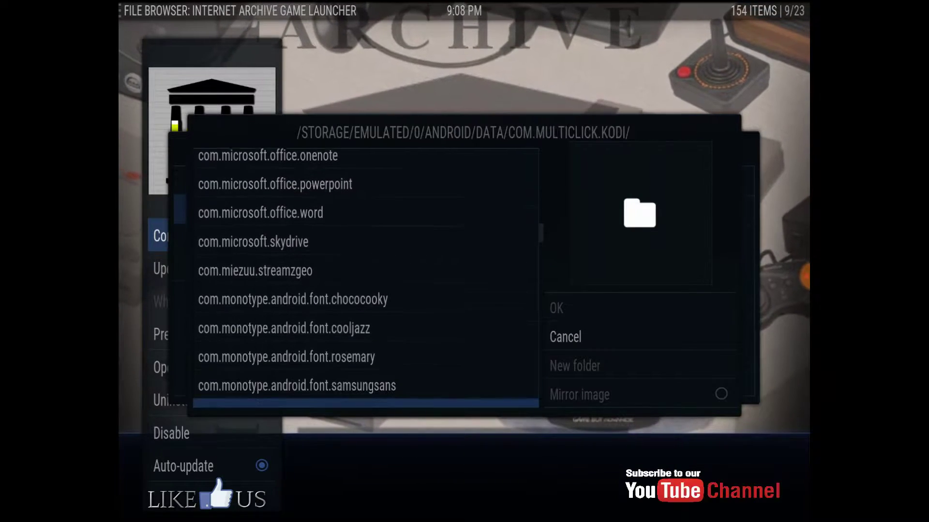
key("Down")
key("Down")
key("Down")
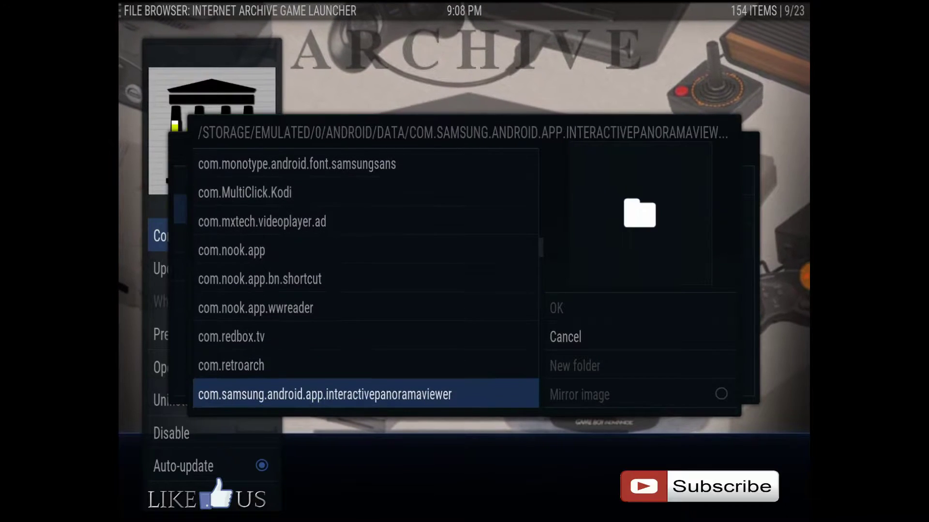
key("Up")
key("Return")
key("Down")
key("Return")
key("Down")
key("Down")
key("Down")
key("Down")
key("Down")
key("Return")
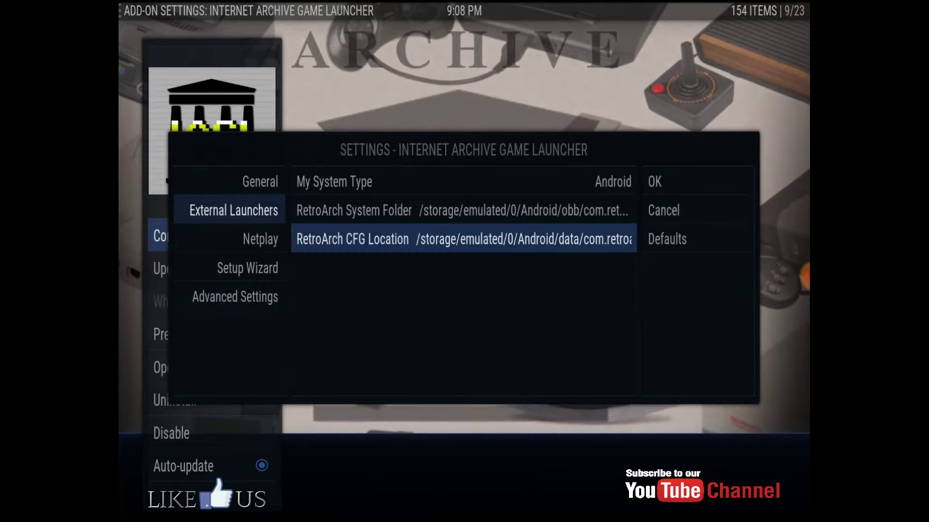
Under Setup Wizard, set the Emulator Launcher to External
key("Right")
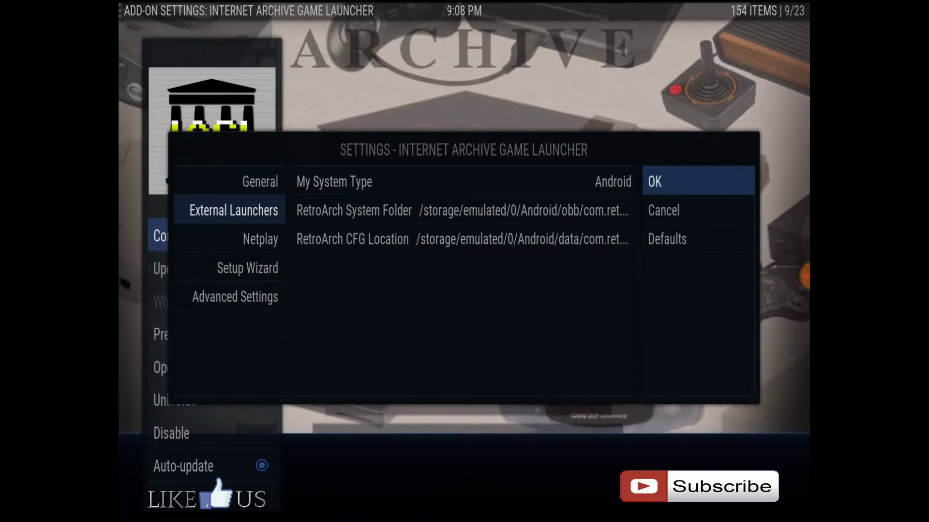
key("Left")
key("Left")
key("Down")
key("Down")
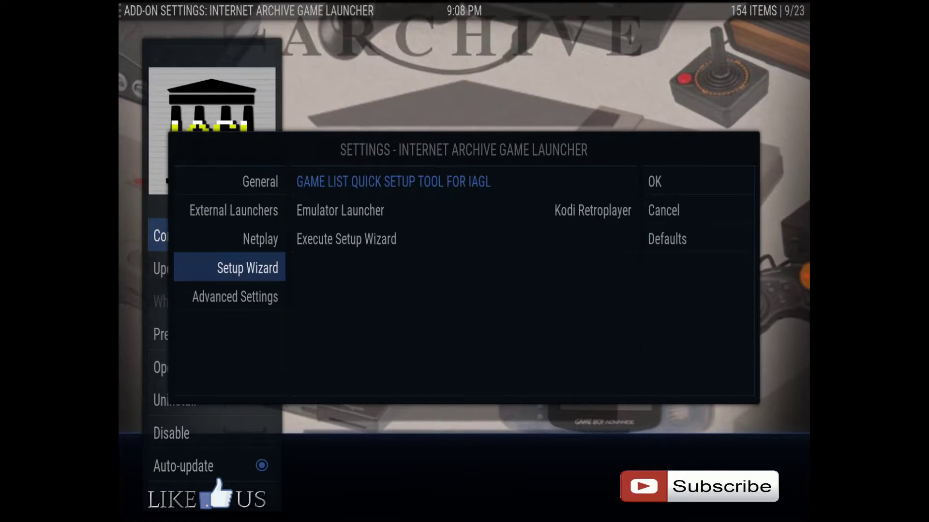
key("Right")
key("Return")
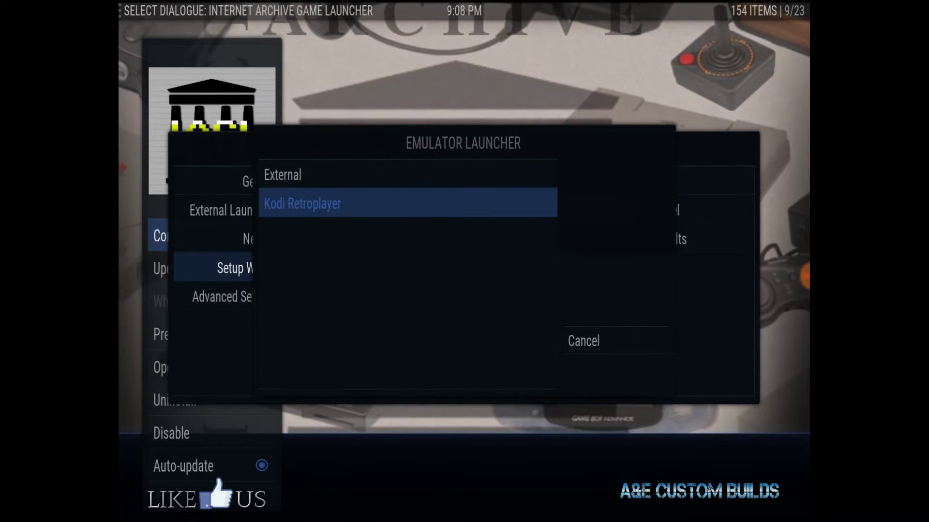
key("Return")
Run the setup wizard, answer No to having an archive.org account, and dismiss its messages
key("Down")
key("Return")
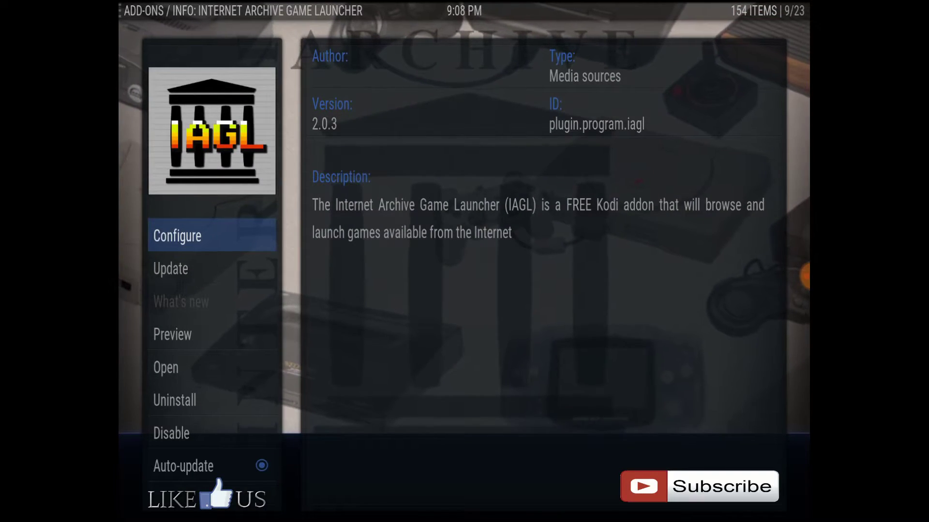
key("Down")
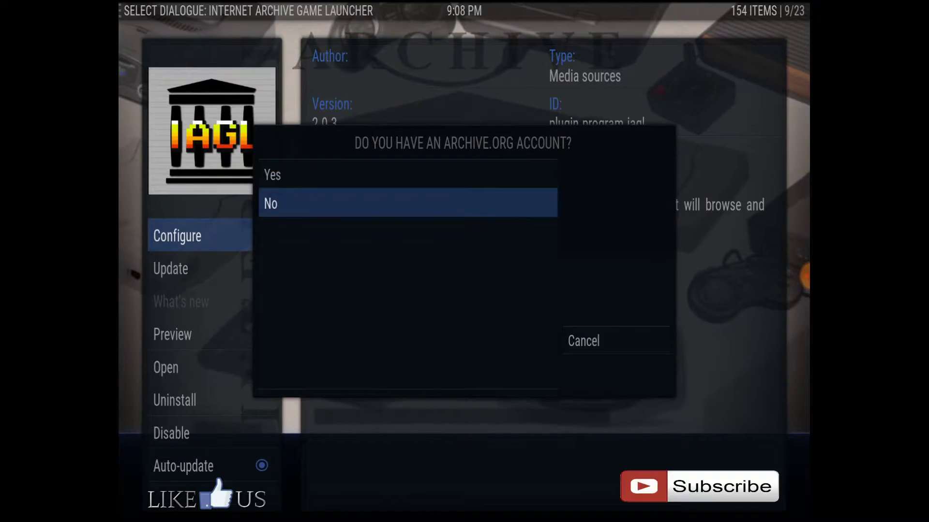
key("Return")
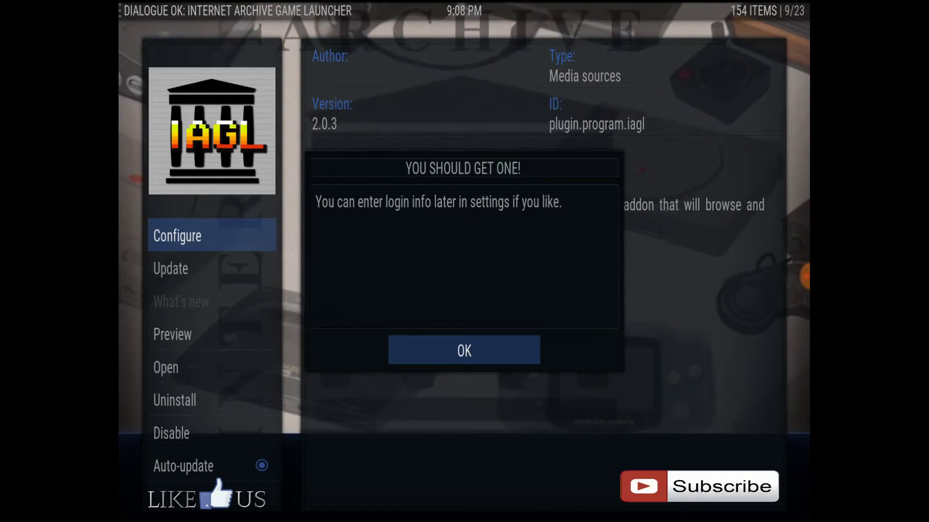
key("Return")
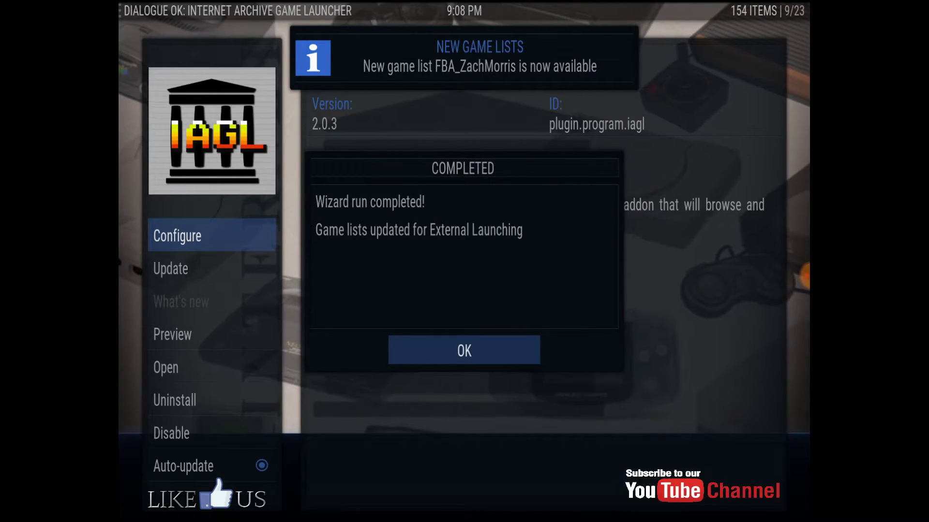
key("Return")
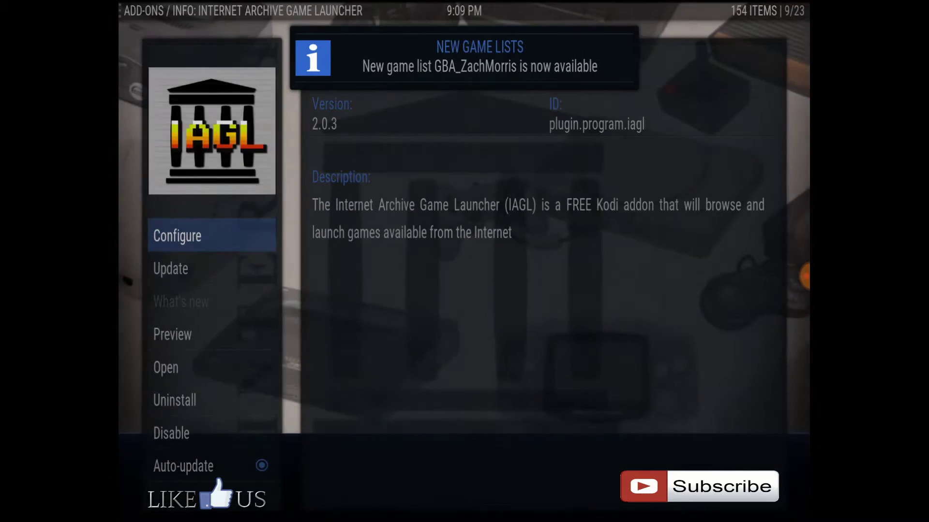
Open IAGL, agree to the archive.org Terms of Use, and choose Browse All Lists
key("Down")
key("Down")
key("Down")
key("Return")
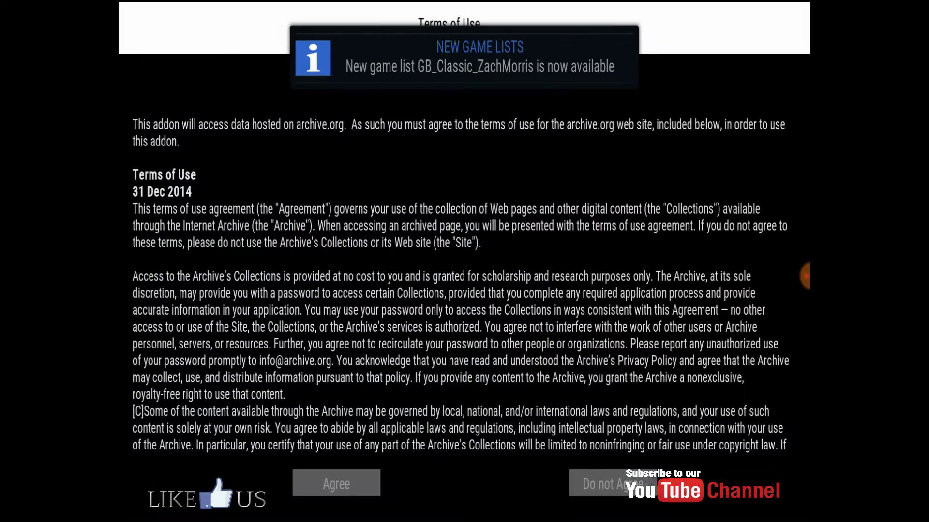
key("Left")
key("Return")
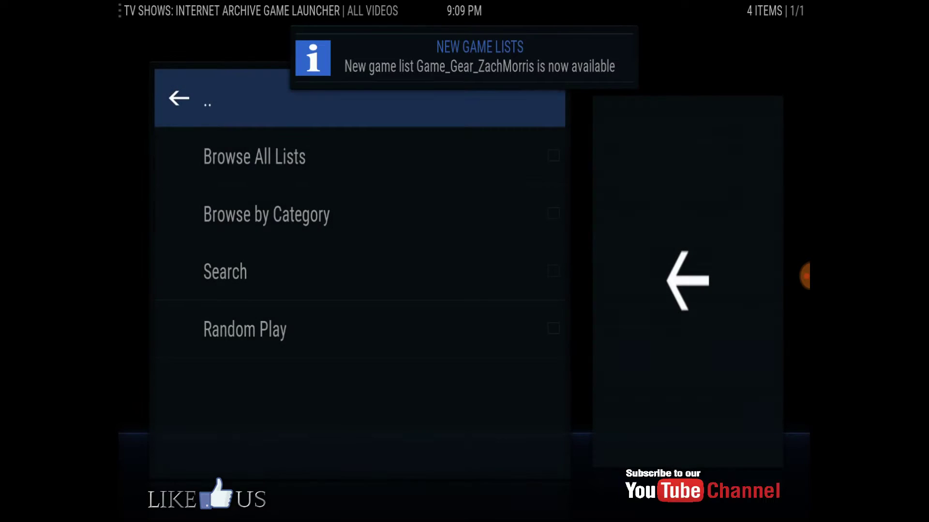
key("Return")
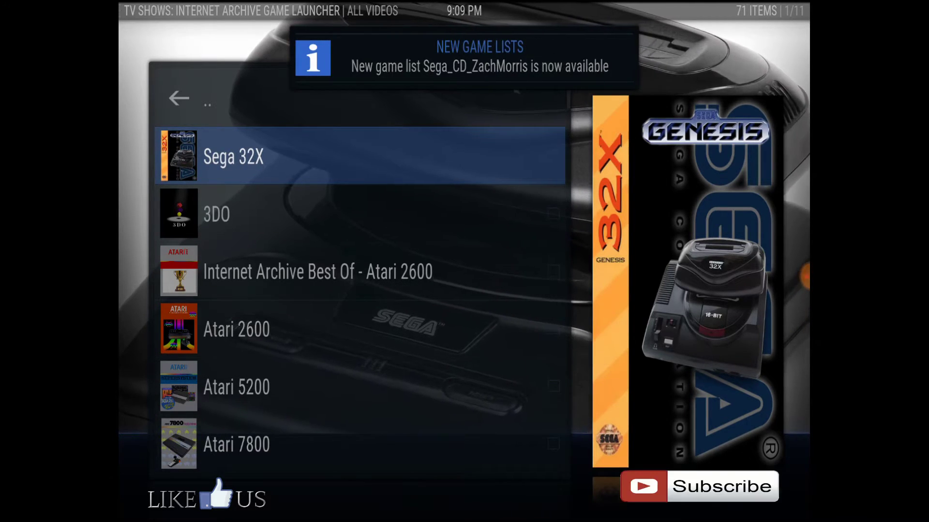
Set the Sega 32X list's launcher to Kodi
key("c")
key("Down")
key("Down")
key("Down")
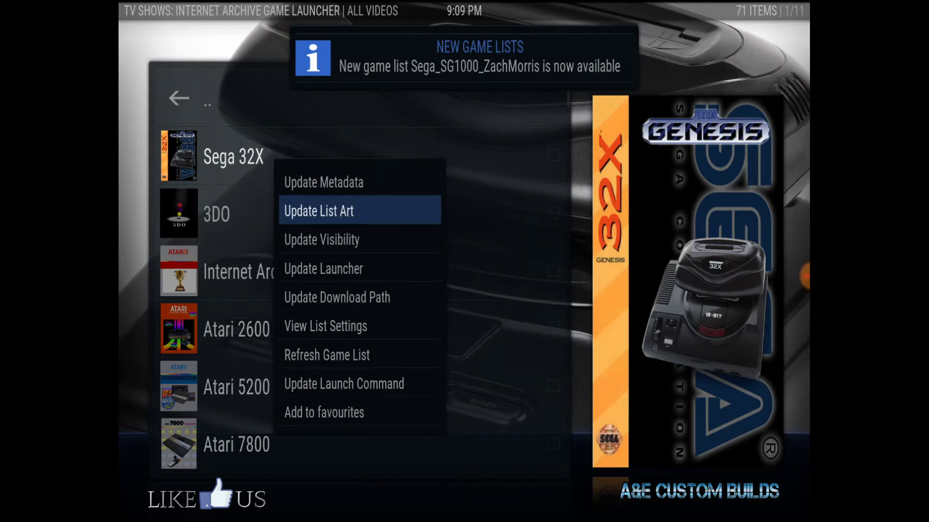
key("Escape")
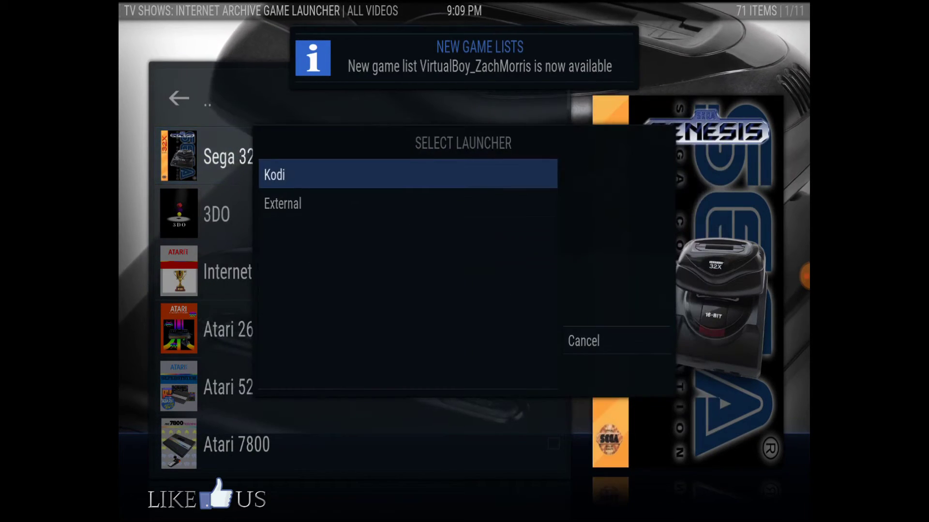
key("Return")
key("Return")
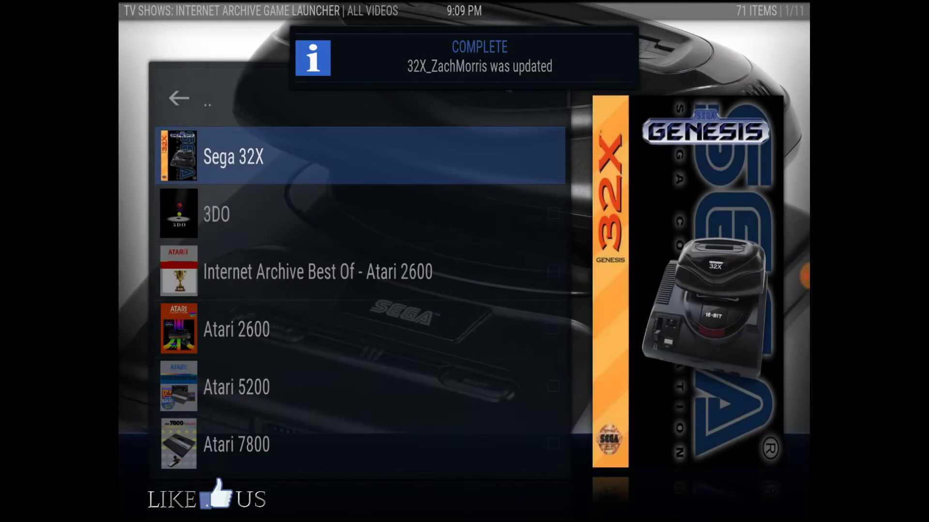
Keep the Sega 32X download path at Default and confirm the update
key("c")
key("Down")
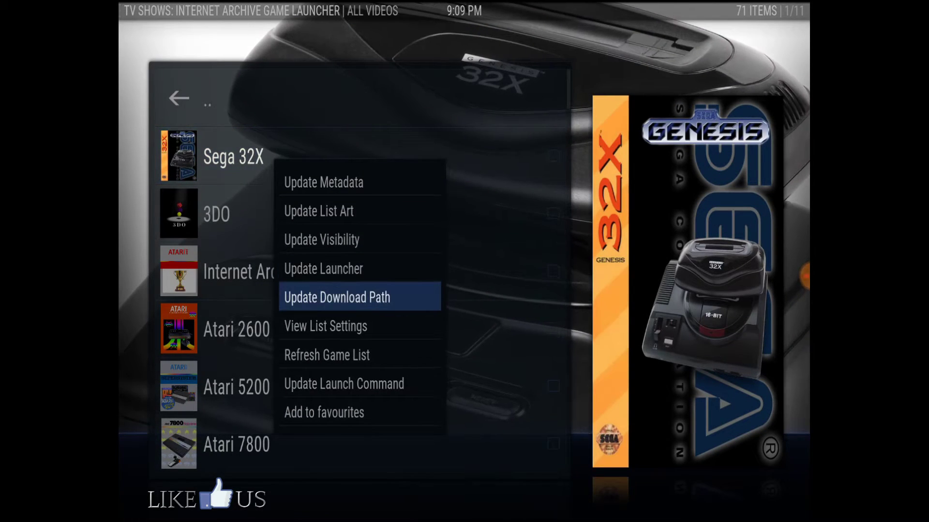
key("Escape")
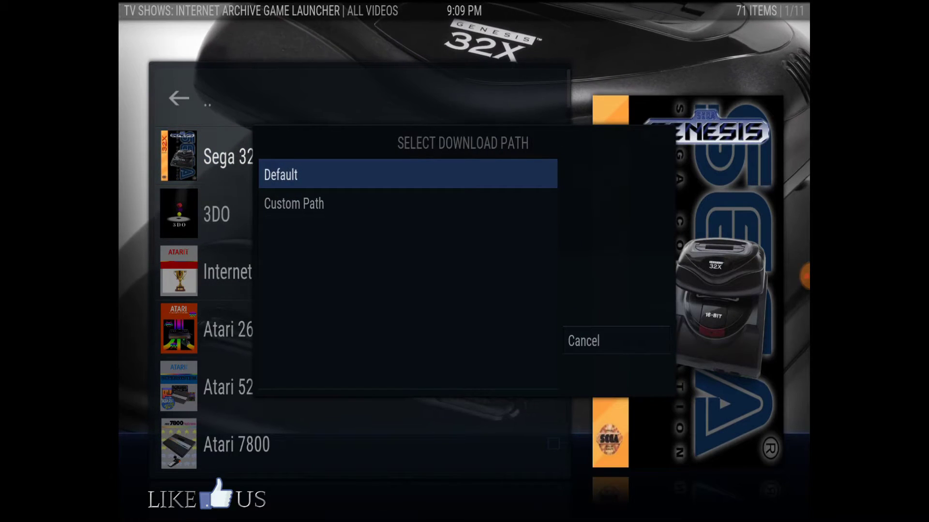
key("Return")
key("Return")
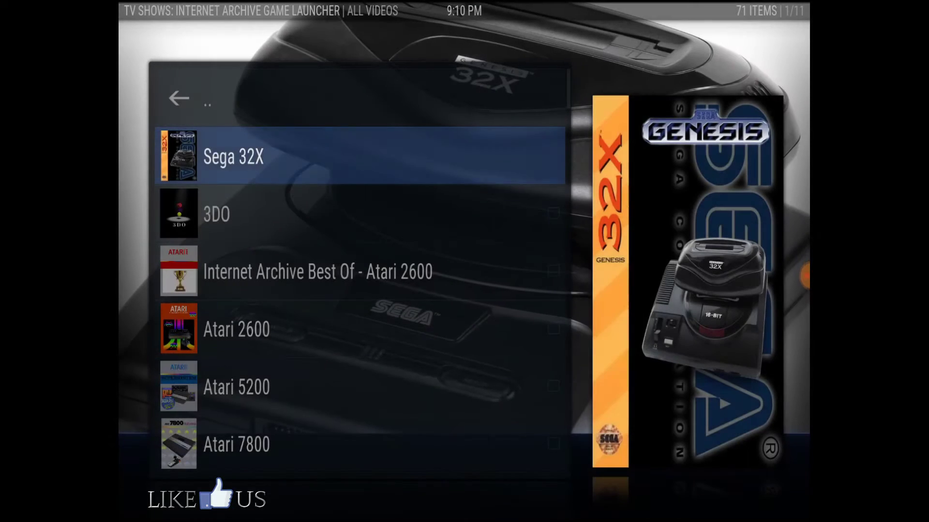
Choose RetroArch PicoDrive (SMS/Gen/Sega CD/32X) as the Sega 32X launch command, then open the list
key("c")
key("Down")
key("Down")
key("Down")
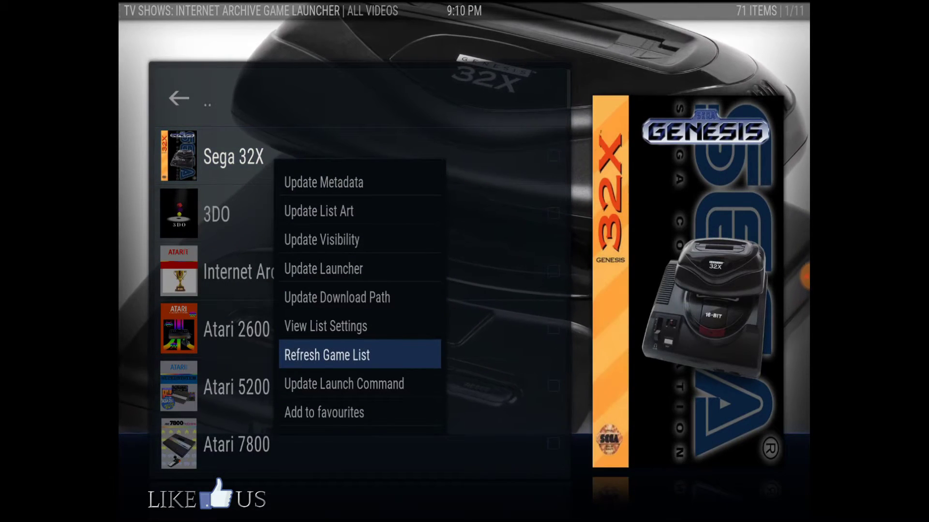
key("Return")
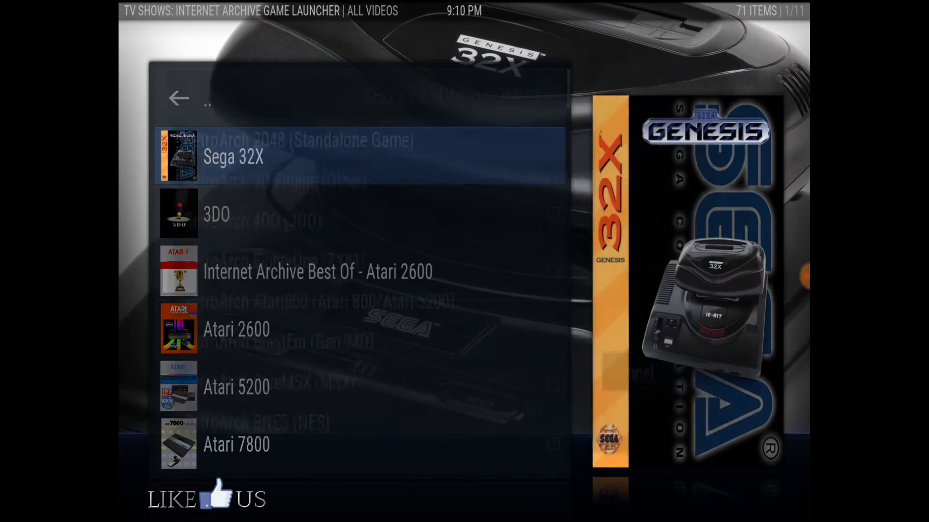
key("Down")
key("Down")
key("Down")
key("Down")
key("Down")
key("Down")
key("Down")
key("Down")
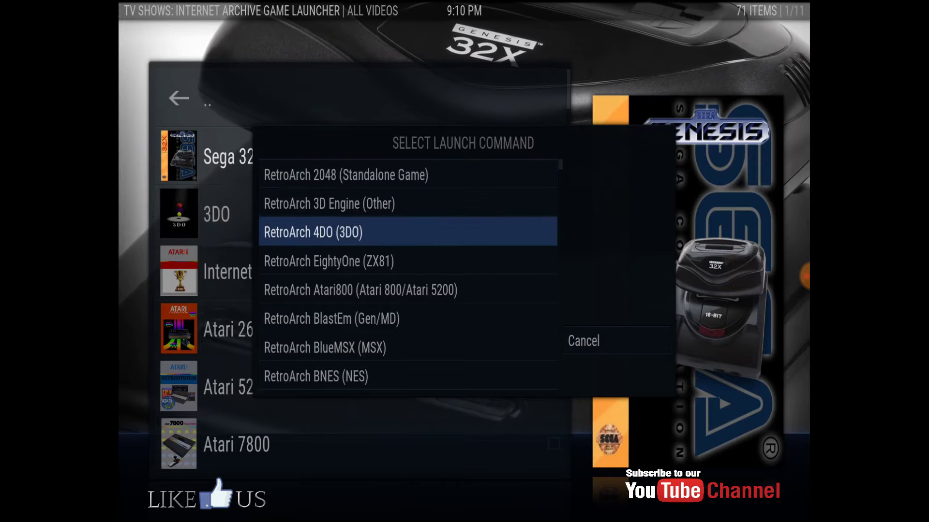
key("Down")
key("Down")
key("Down")
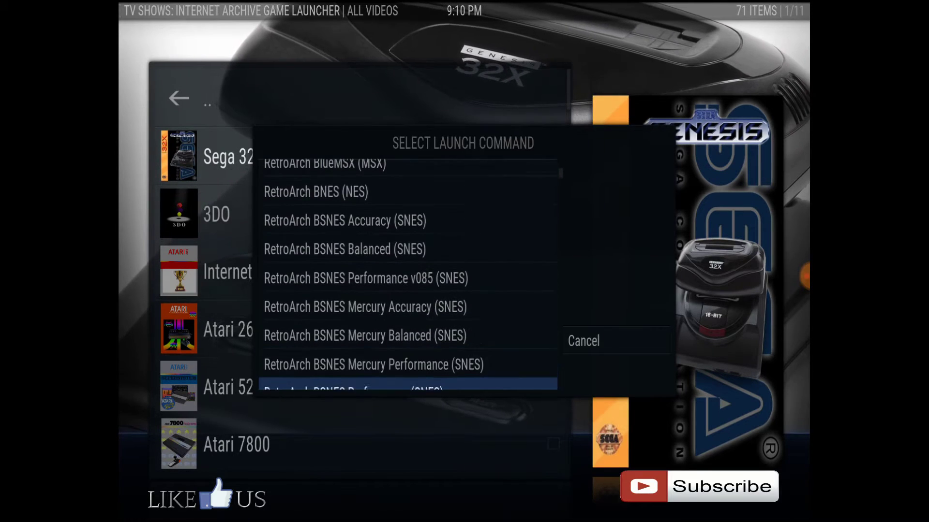
key("Down")
key("Down")
key("Down")
key("Down")
key("Down")
key("Down")
key("Down")
key("Down")
key("Down")
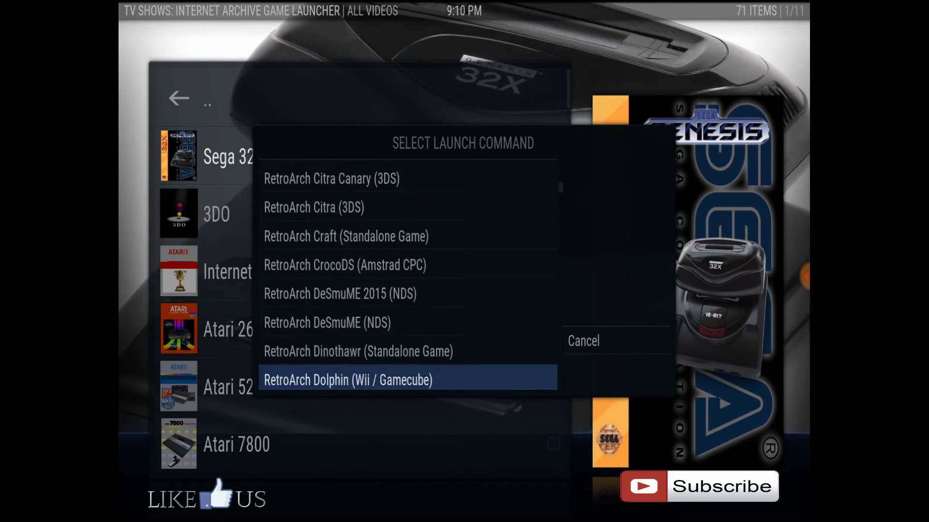
key("Down")
key("Down")
key("Down")
key("Down")
key("Down")
key("Down")
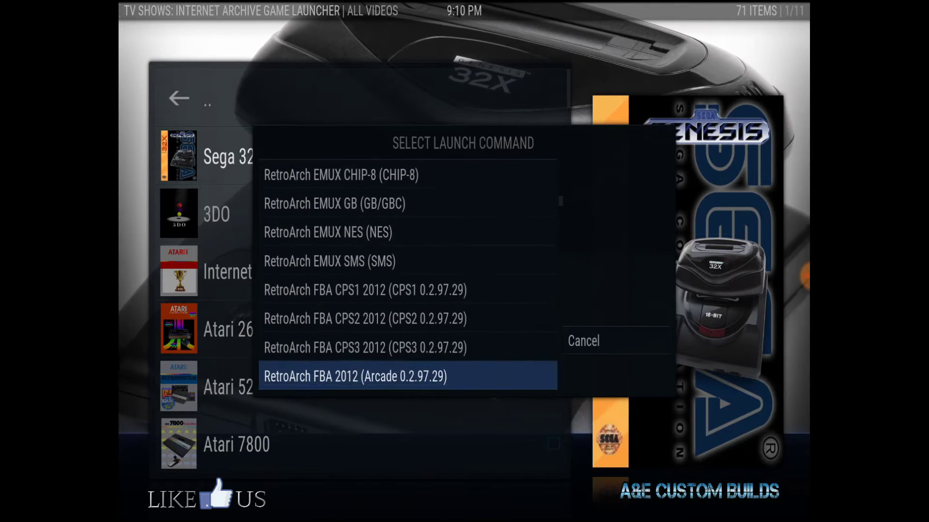
key("Down")
key("Down")
key("Down")
key("Down")
key("Down")
key("Down")
key("Down")
key("Down")
key("Down")
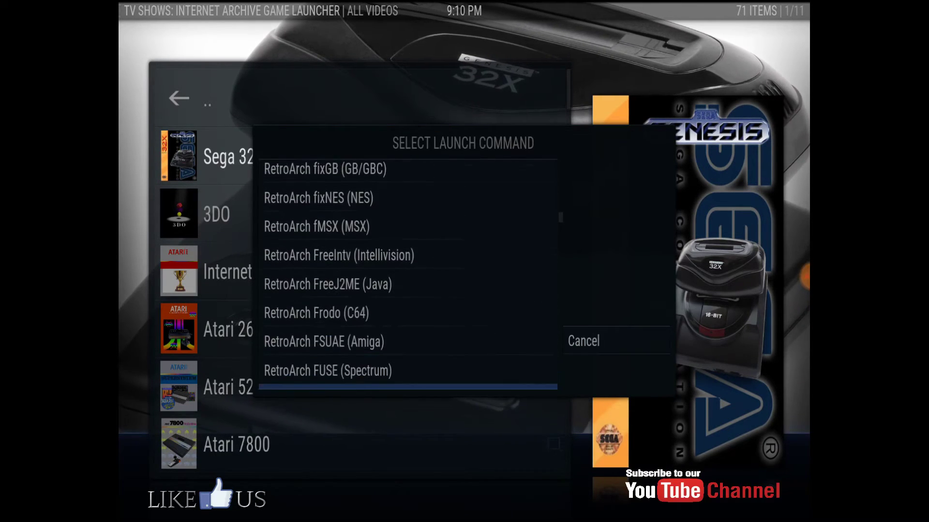
key("Down")
key("Down")
key("Down")
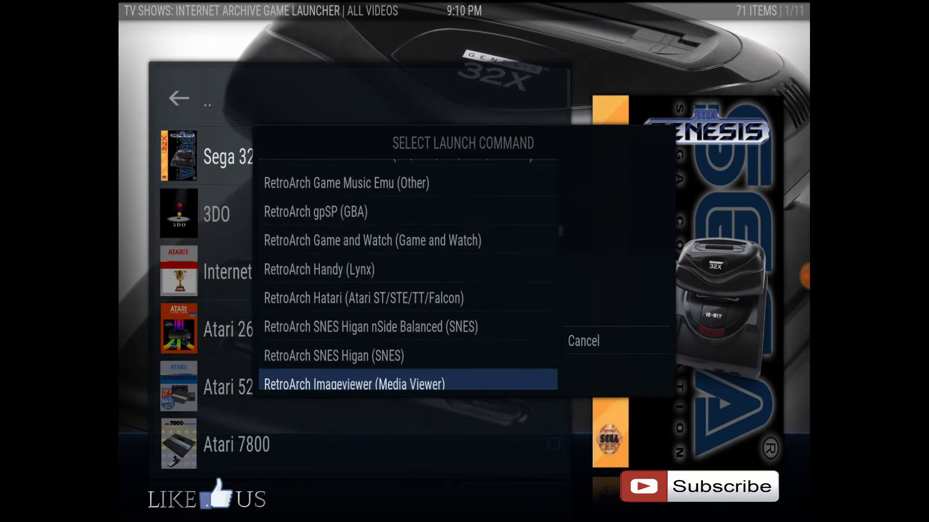
key("Down")
key("Down")
key("Down")
key("Down")
key("Down")
key("Down")
key("Down")
key("Down")
key("Down")
key("Down")
key("Down")
key("Down")
key("Down")
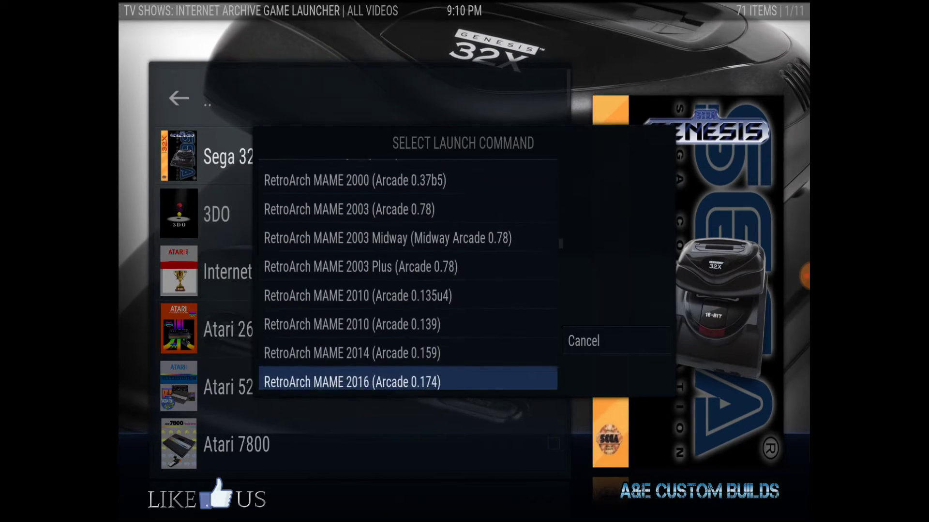
key("Down")
key("Down")
key("Down")
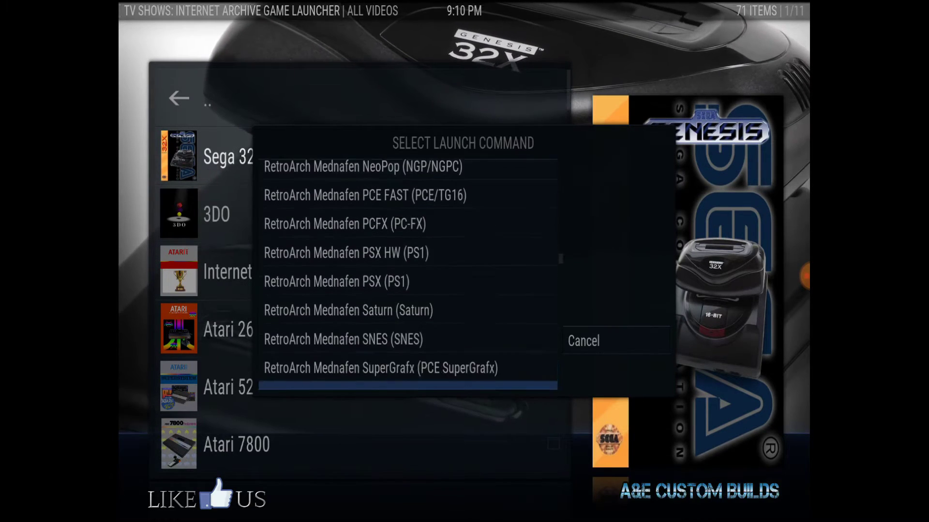
key("Down")
key("Down")
key("Down")
key("Down")
key("Down")
key("Down")
key("Down")
key("Down")
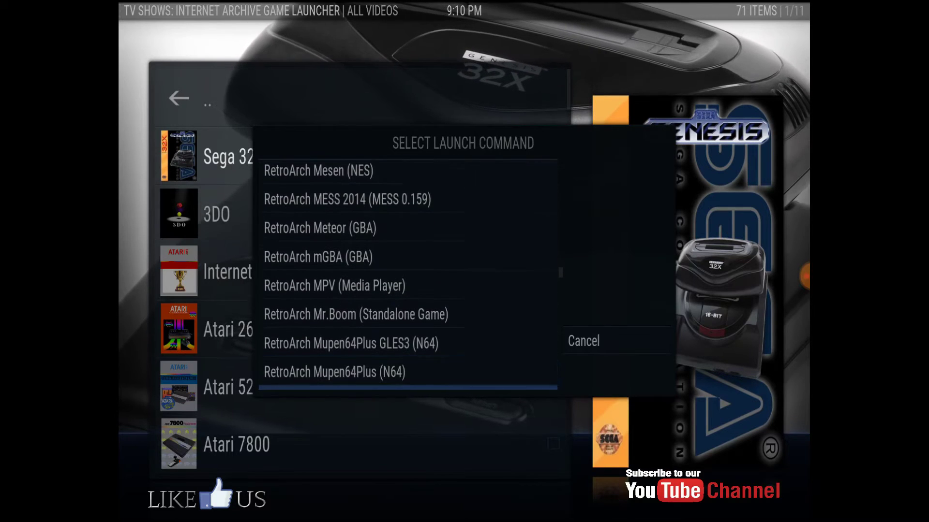
key("Down")
key("Down")
key("Down")
key("Down")
key("Down")
key("Down")
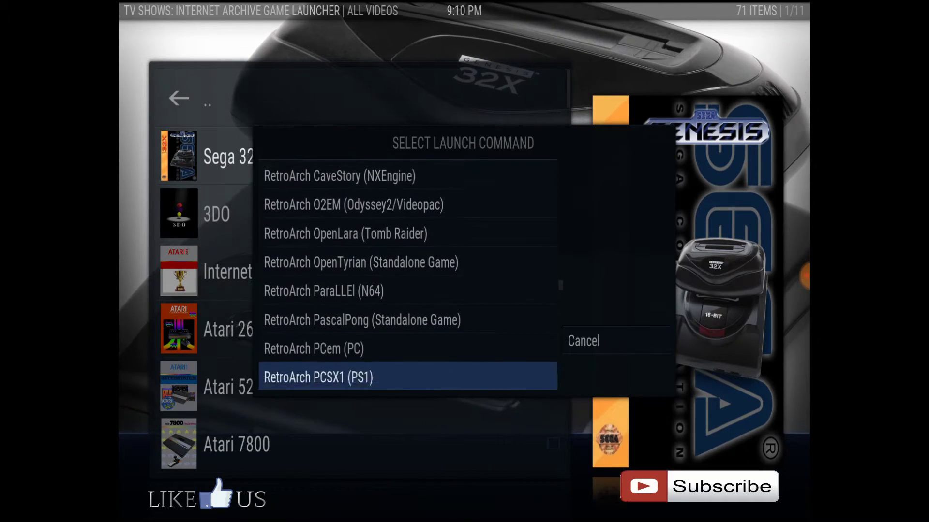
key("Down")
key("Down")
key("Down")
key("Down")
key("Up")
key("Up")
key("Up")
key("Up")
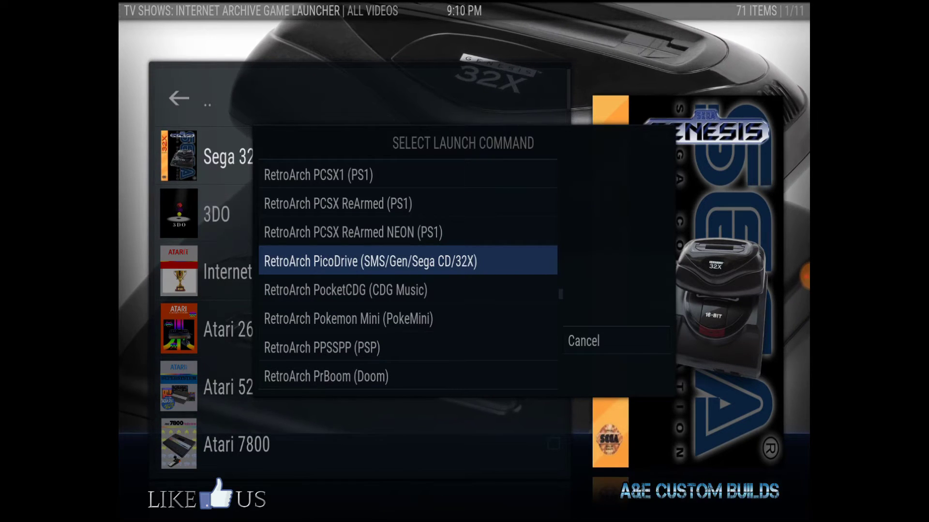
key("Return")
key("Return")
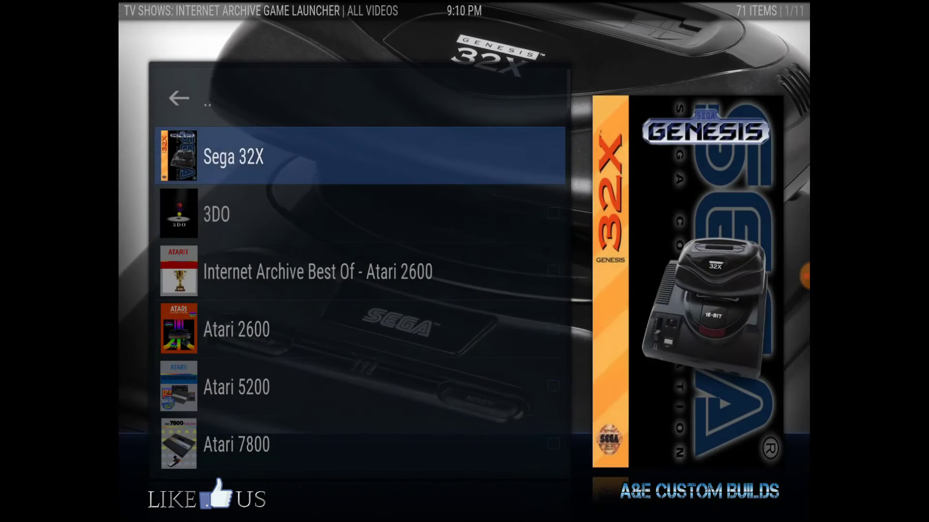
key("Return")
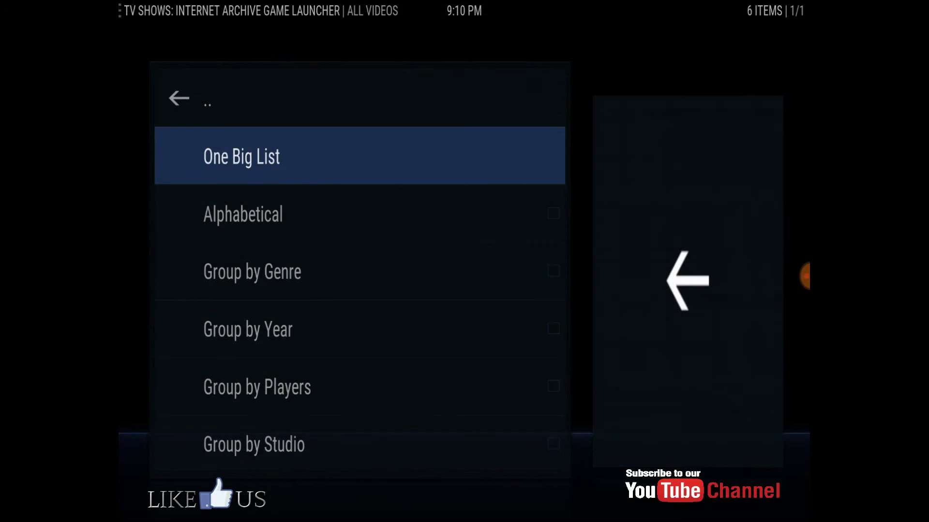
Launch After Burner Complete from One Big List, then exit back to the 53-game list
key("Return")
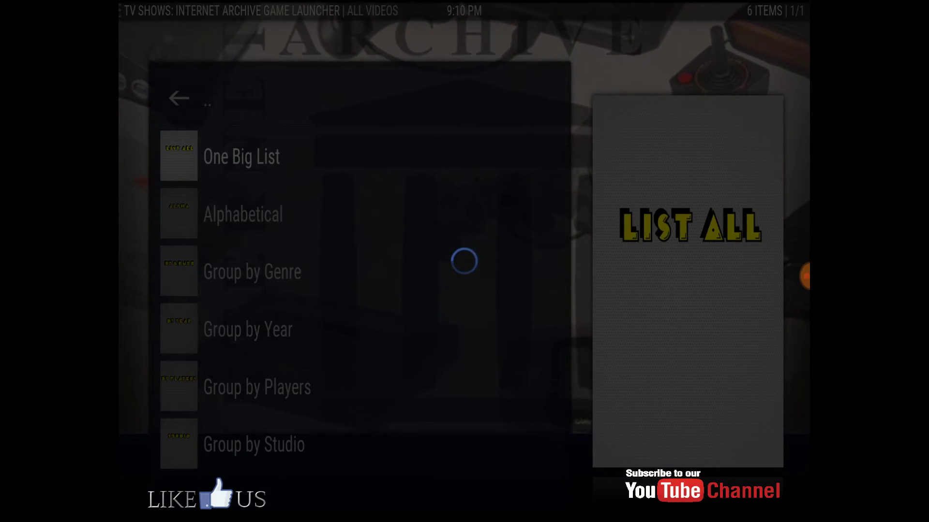
key("Down")
key("Return")
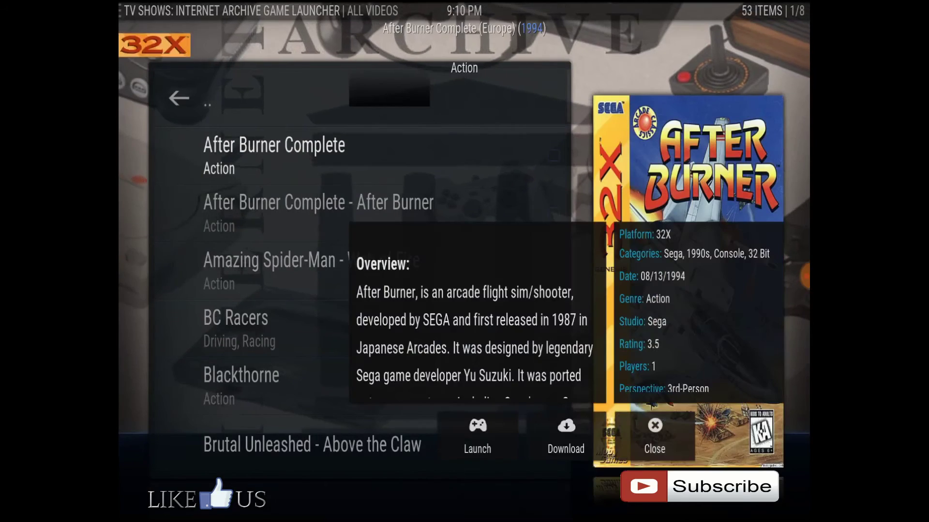
key("Left")
key("Left")
key("Return")
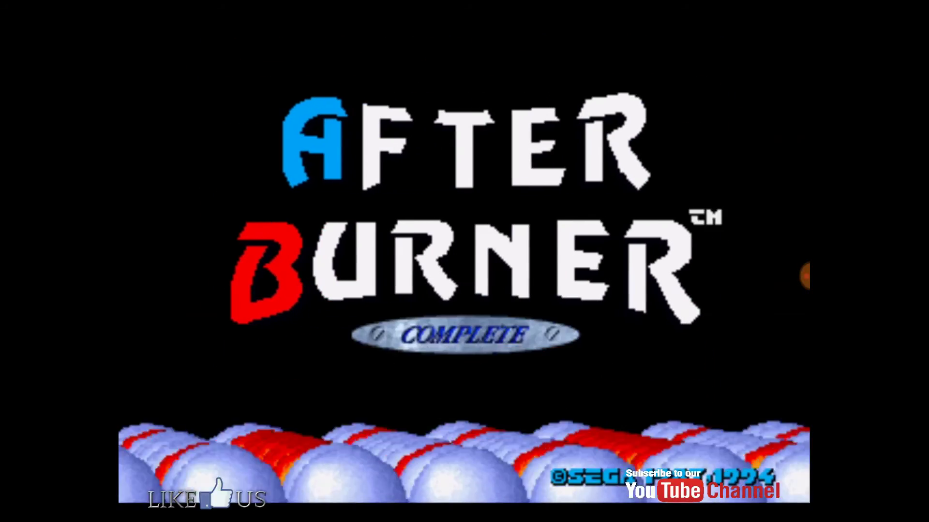
key("Escape")
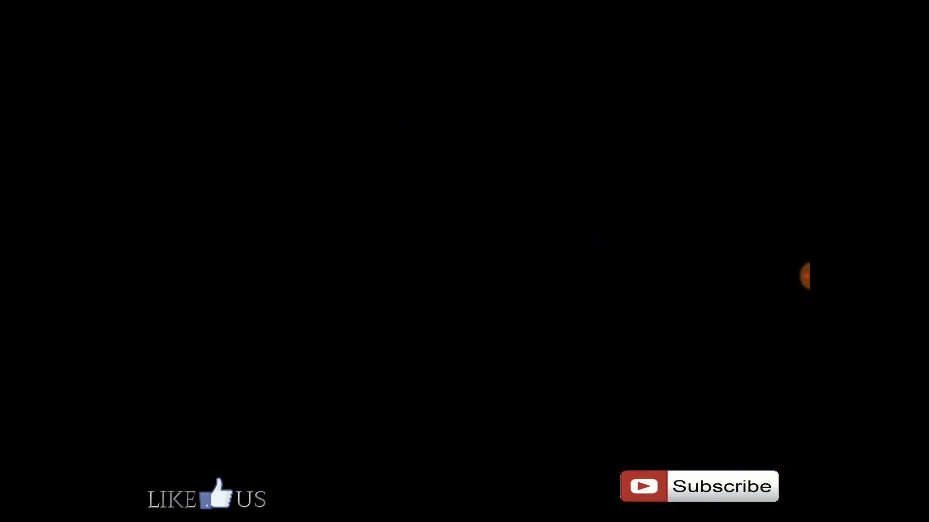
key("Escape")
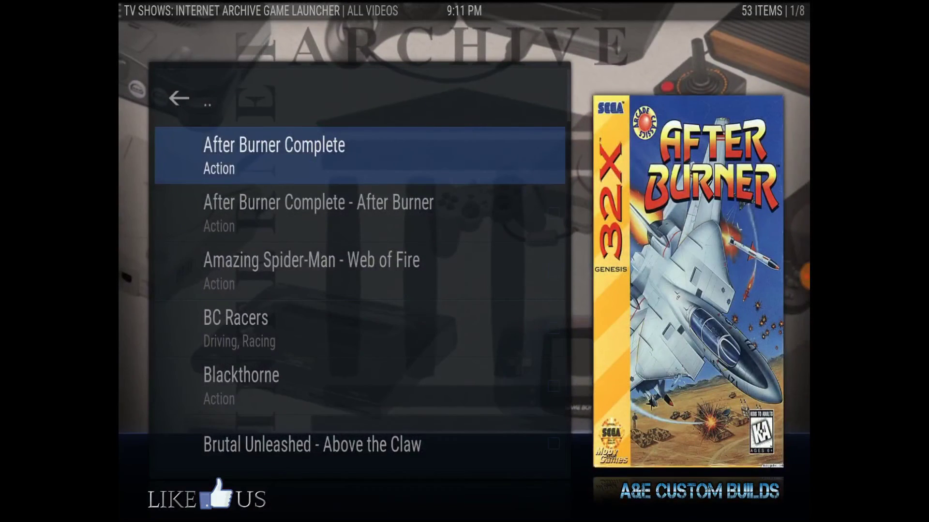